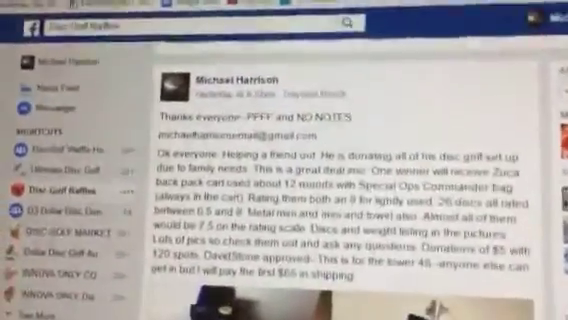
scroll(328, 300, "down", 2)
scroll(328, 300, "down", 2)
scroll(328, 300, "down", 2)
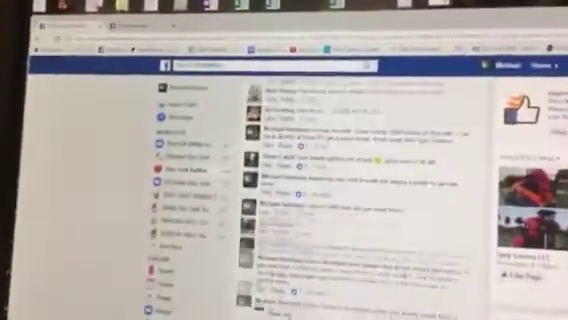
scroll(360, 200, "down", 2)
scroll(360, 200, "down", 2)
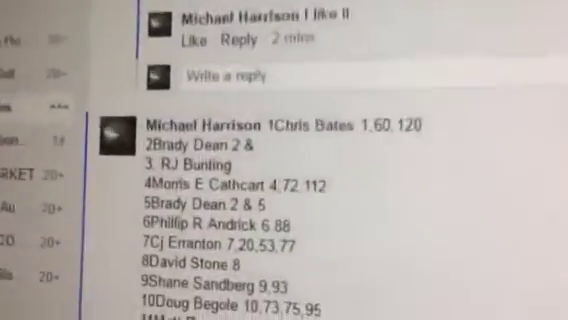
scroll(300, 200, "down", 3)
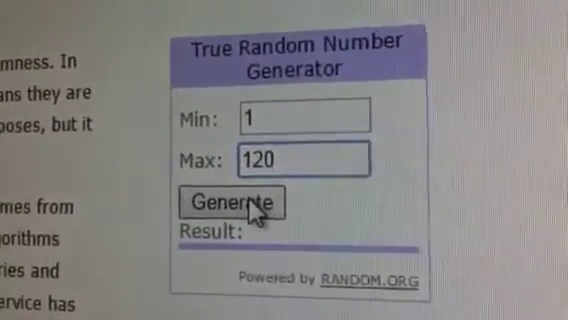
Generate a random number from 1 to 120, drawing 61.
left_click(256, 200)
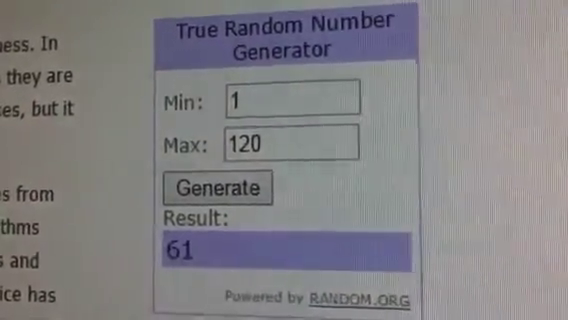